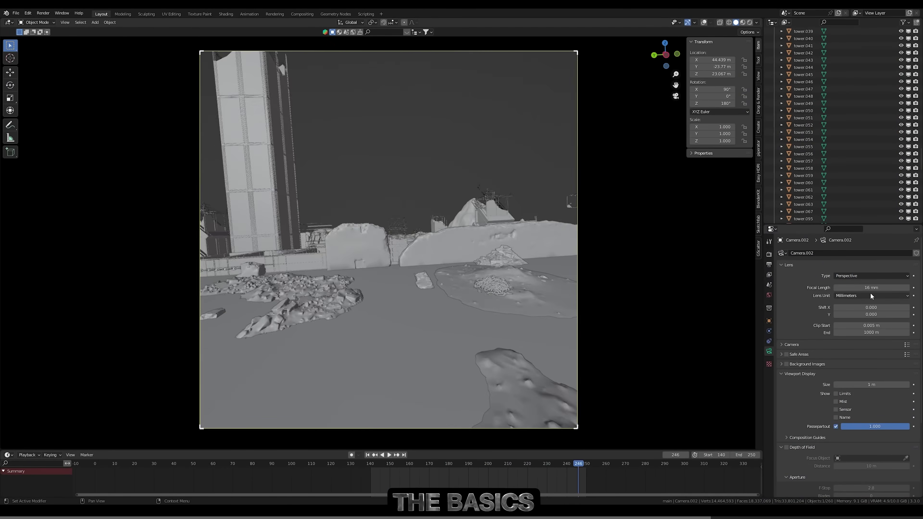
Step: Set Camera.002's focal length to 85 mm and play the camera animation
key(Escape)
click(866, 288)
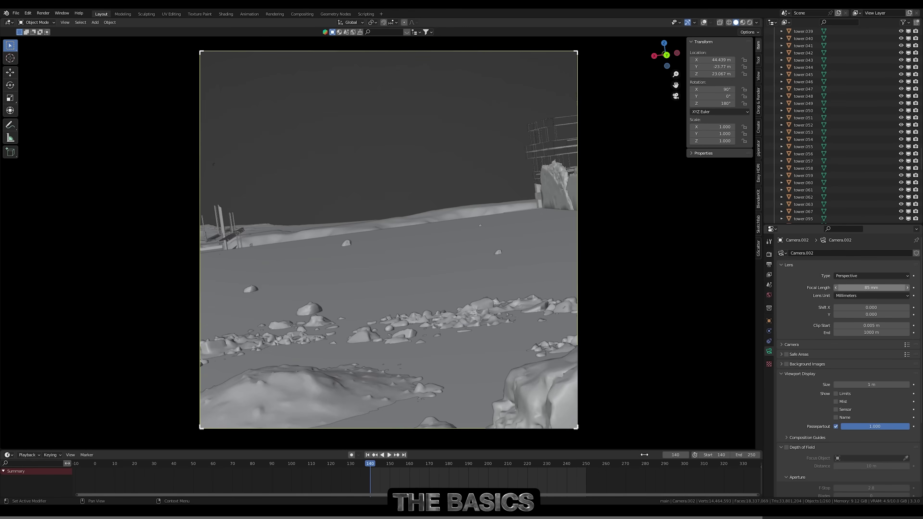
key(space)
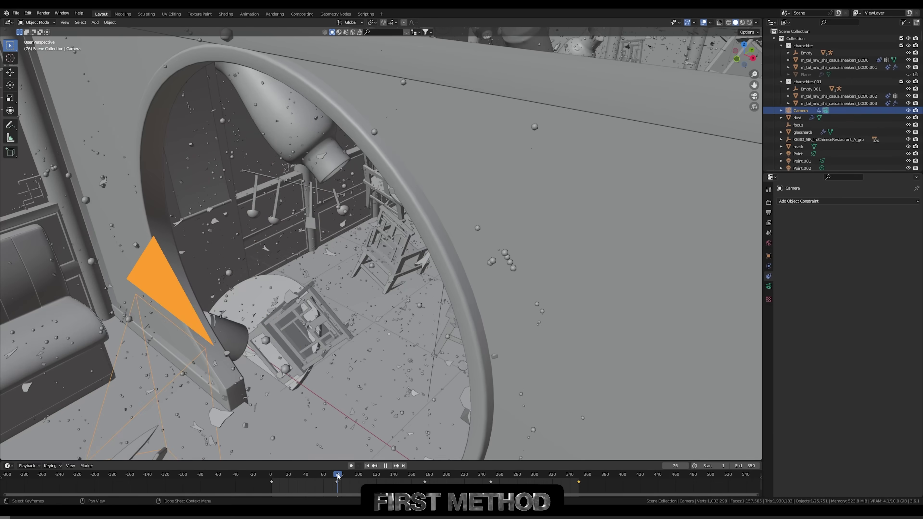
Step: Show the camera's transform values, zoom out over the restaurant set, and move the camera left of the origin
key(n)
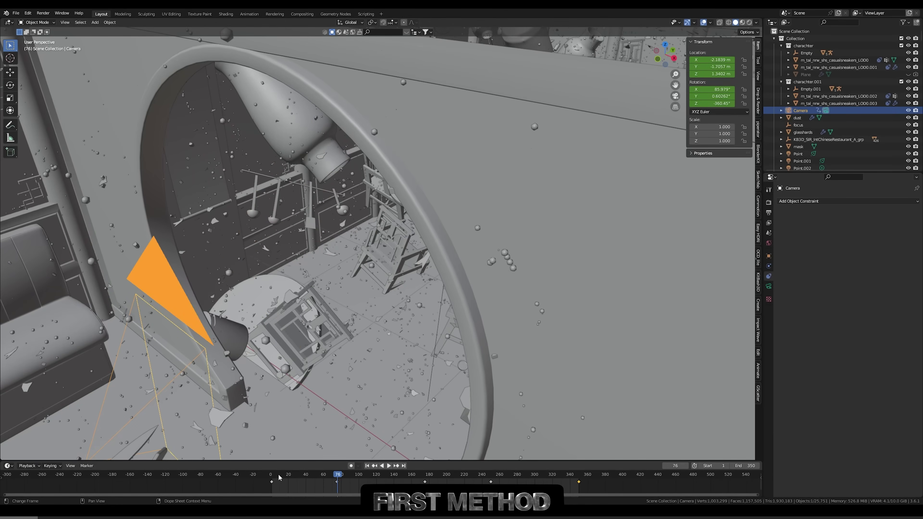
scroll(262, 388, down, 5)
middle_drag(262, 389, 343, 364)
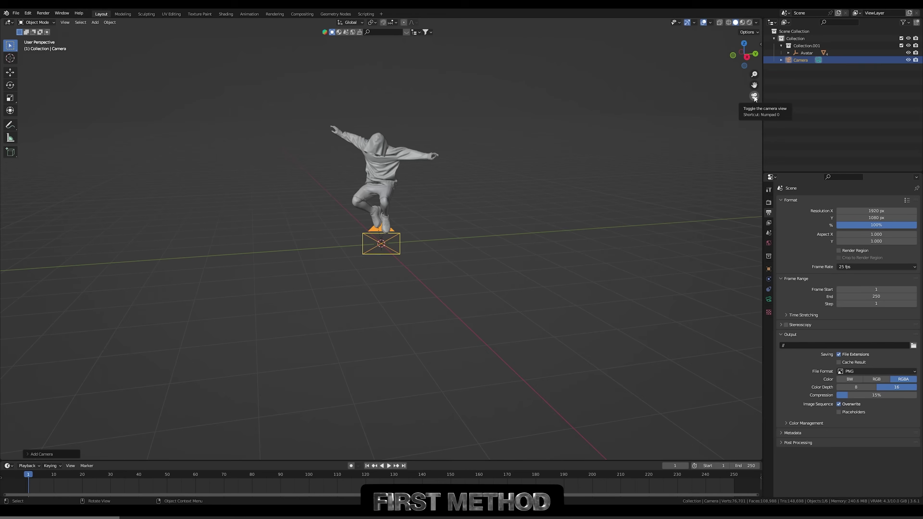
middle_drag(750, 105, 466, 258)
scroll(465, 257, down, 4)
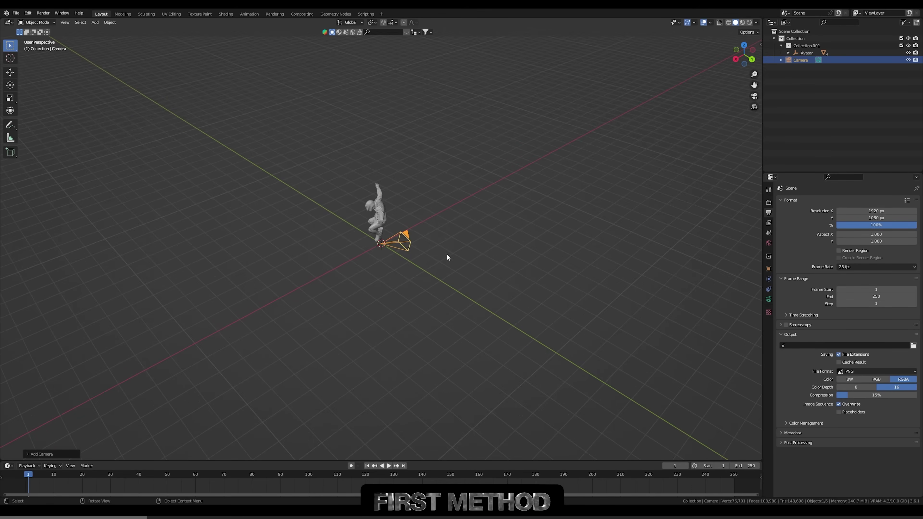
key(g)
click(342, 258)
Step: Look through the camera from a low front angle and pull it back to centre the avatar
middle_drag(341, 258, 348, 235)
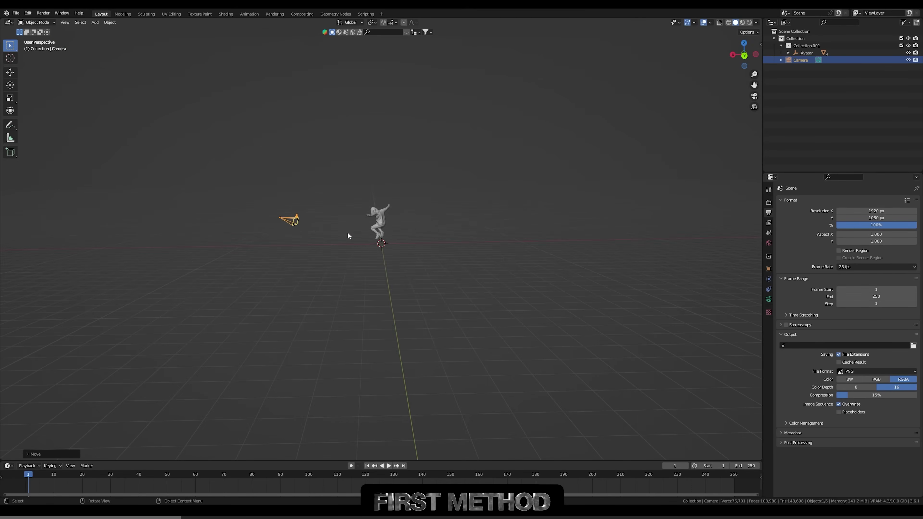
click(754, 96)
key(s)
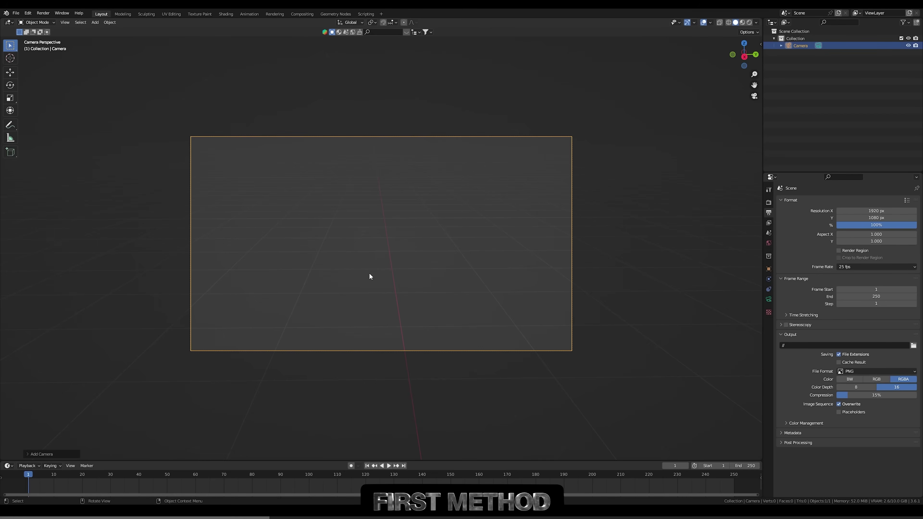
click(396, 241)
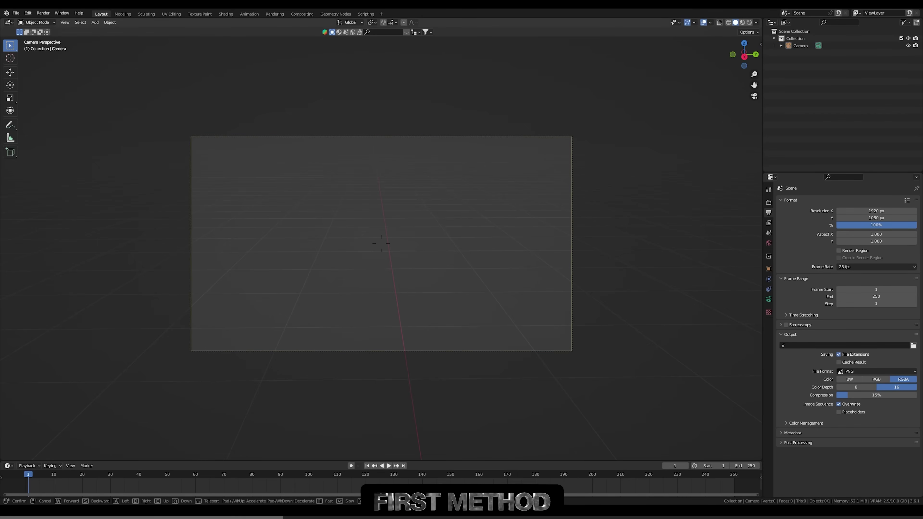
Step: Finish turning the camera view, then launch Walk Navigation from the F3 search 'walk navi'
mouse_move(381, 243)
click(380, 243)
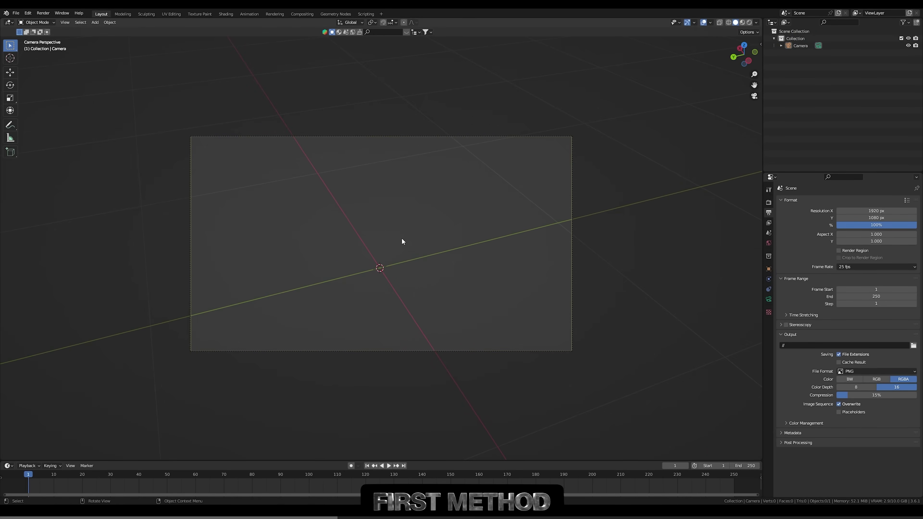
key(F3)
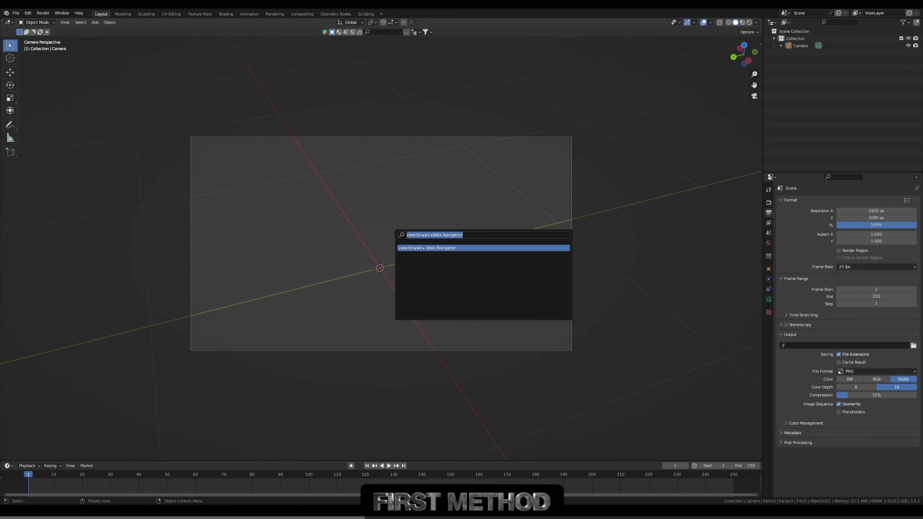
text(walk navi)
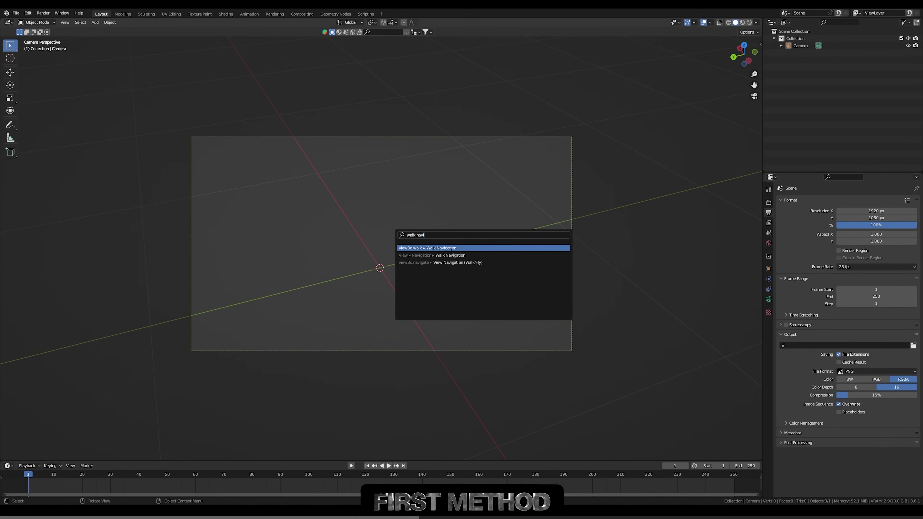
click(451, 248)
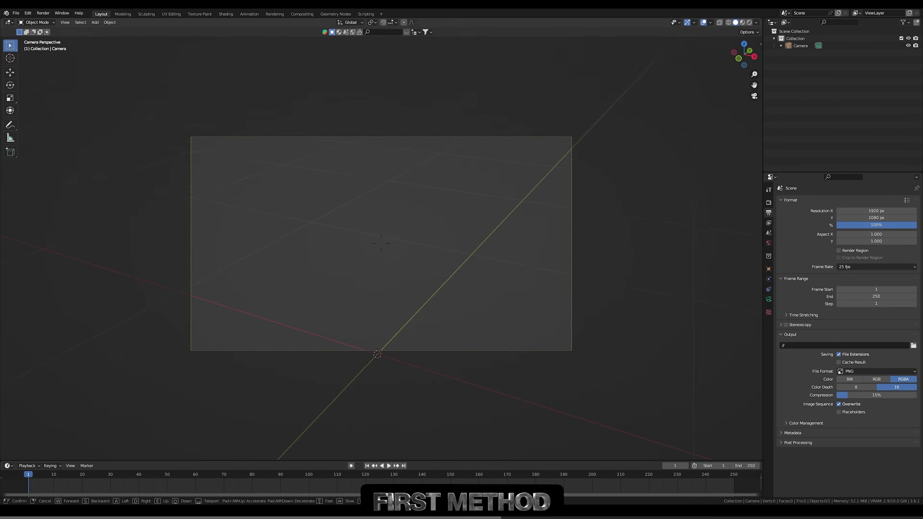
Step: Key the camera's location and rotation at frame 1, fly it around the avatar, and key frame 100
key(i)
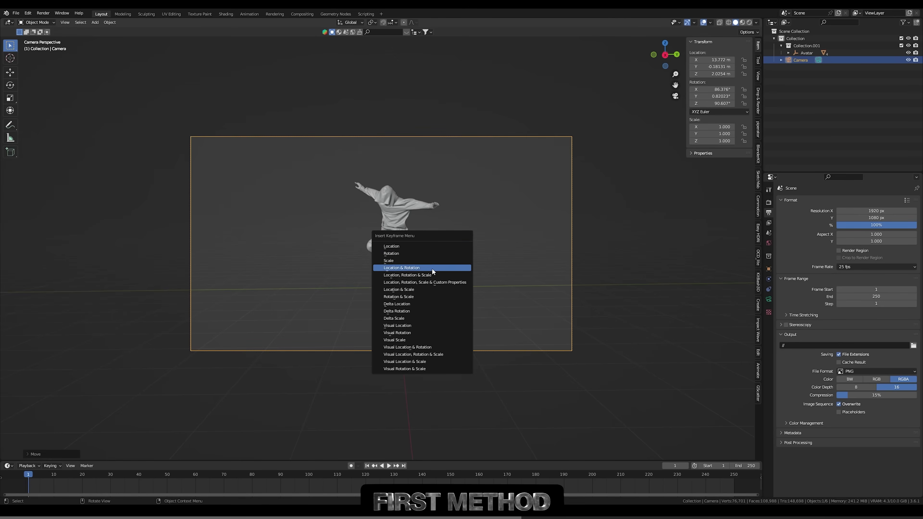
click(432, 268)
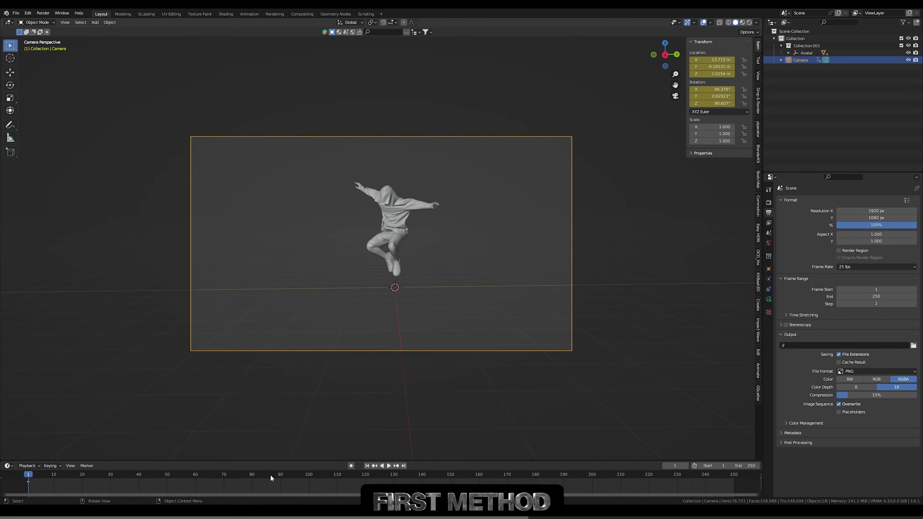
click(308, 477)
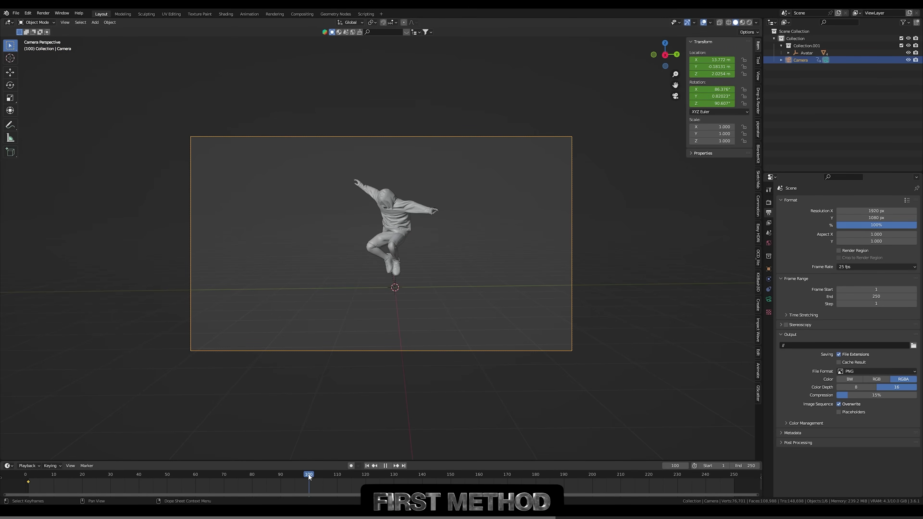
key(d)
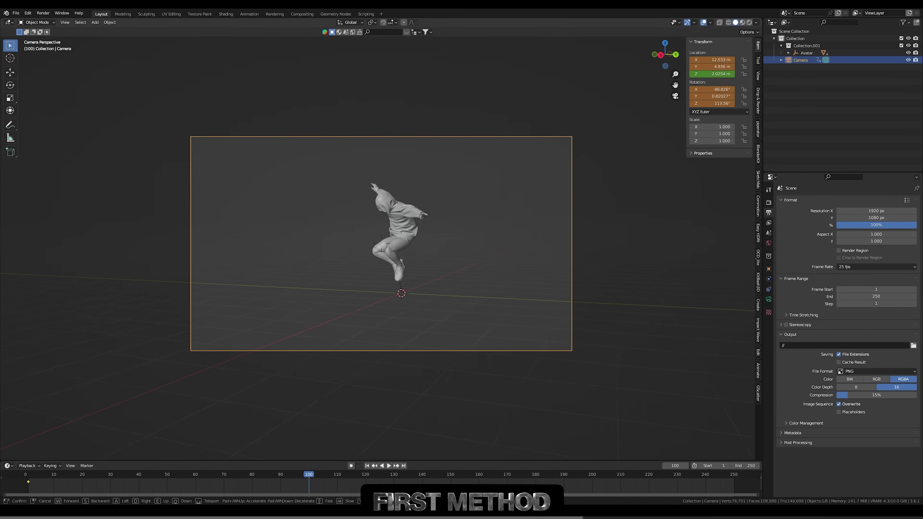
click(458, 231)
key(i)
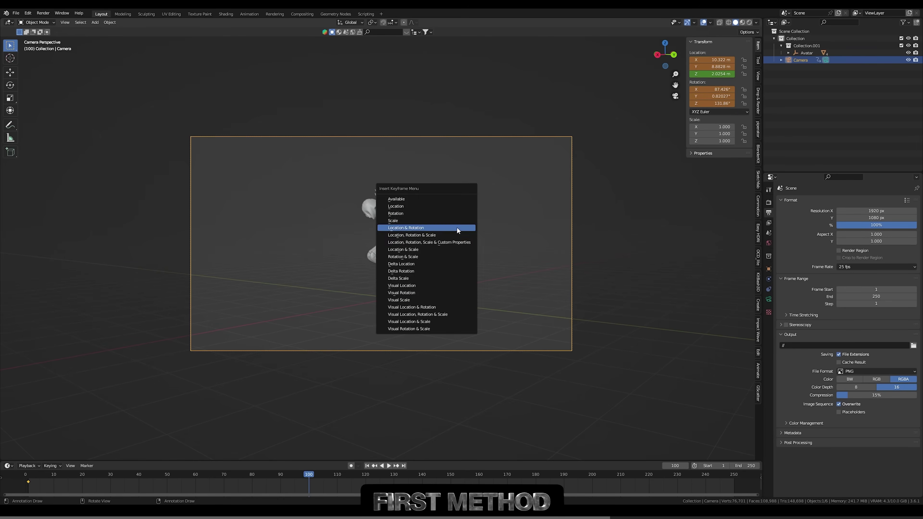
click(457, 231)
click(33, 478)
key(space)
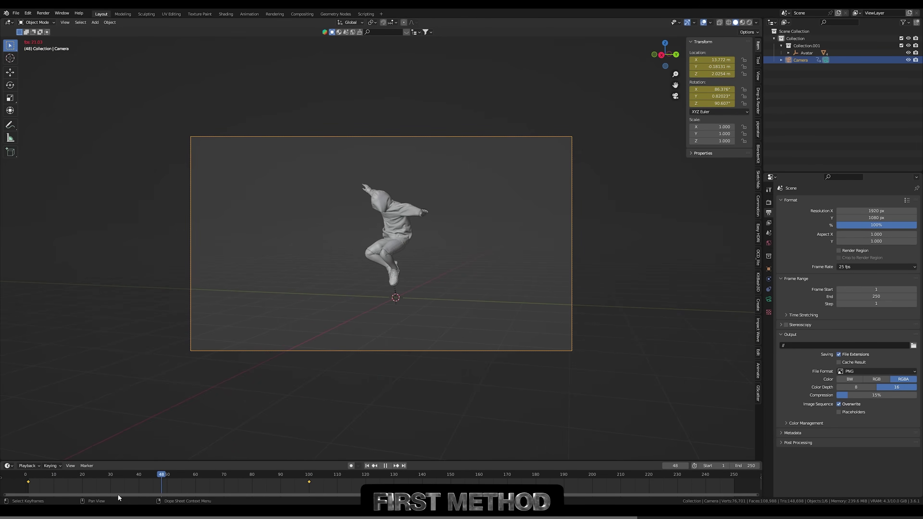
Step: Adjust and key the camera's location and rotation at frames 60 and 30
click(195, 478)
key(shift+grave)
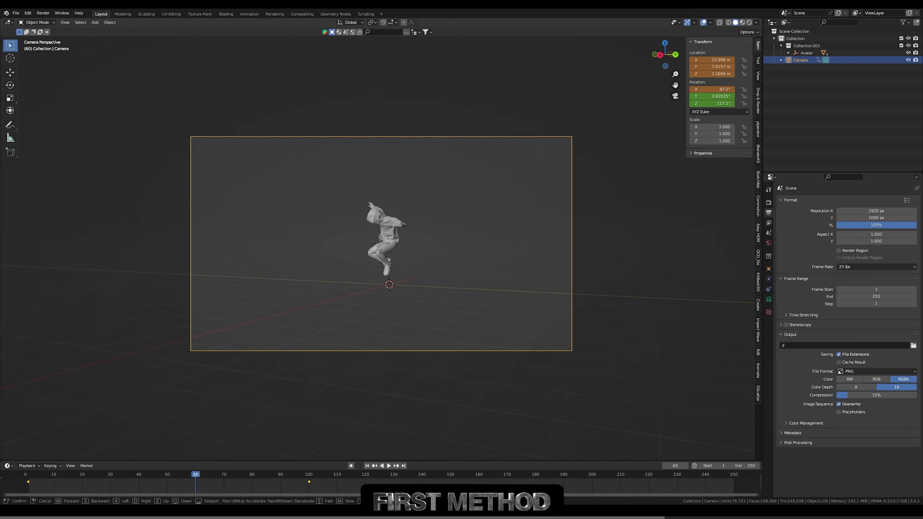
click(390, 282)
key(i)
click(389, 282)
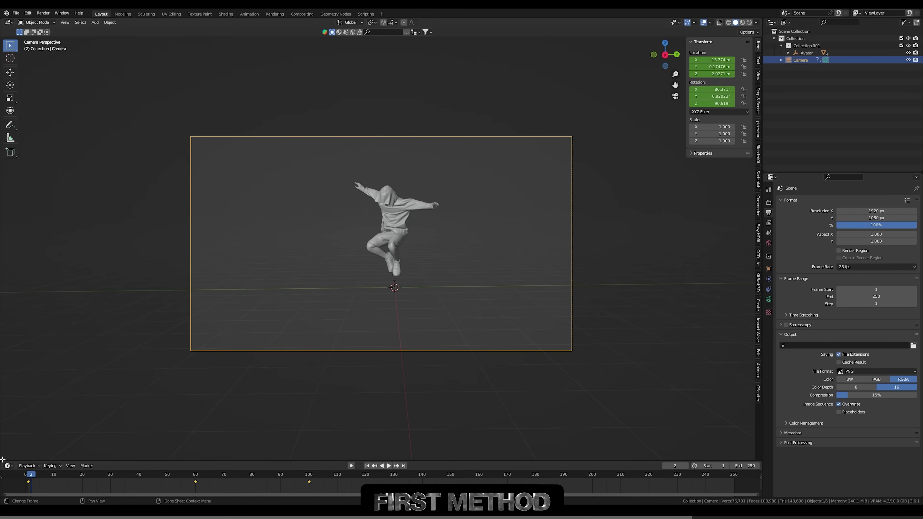
click(111, 478)
key(i)
click(402, 229)
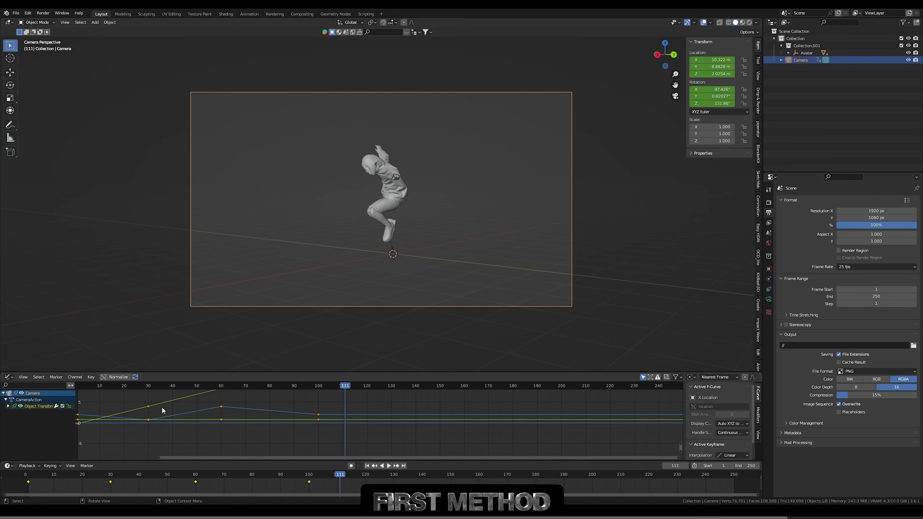
Step: Set the camera keyframes to Bezier interpolation, replay the eased motion, and rotate the selected keyframes
key(Home)
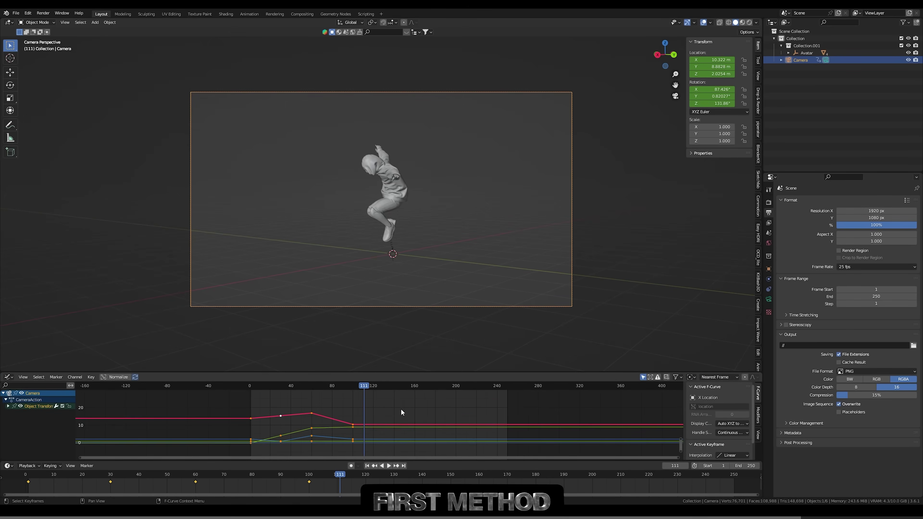
key(t)
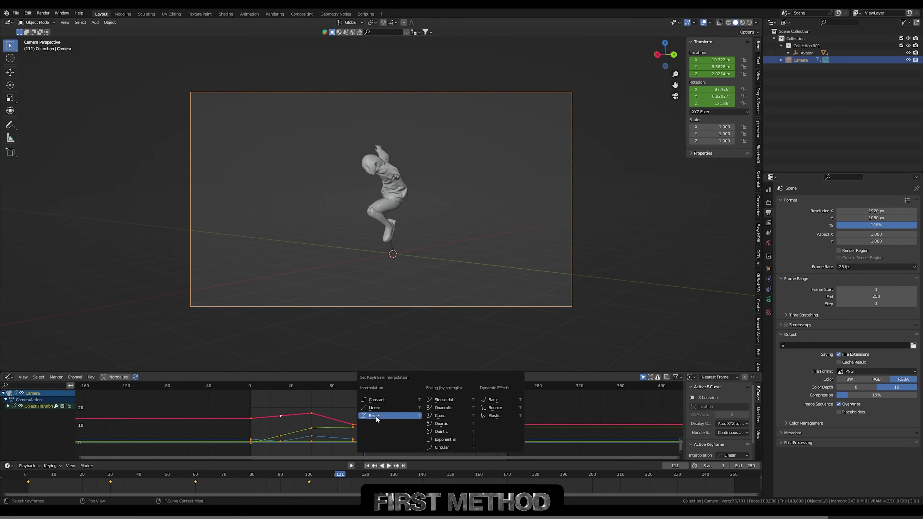
click(382, 419)
key(shift+Left)
key(space)
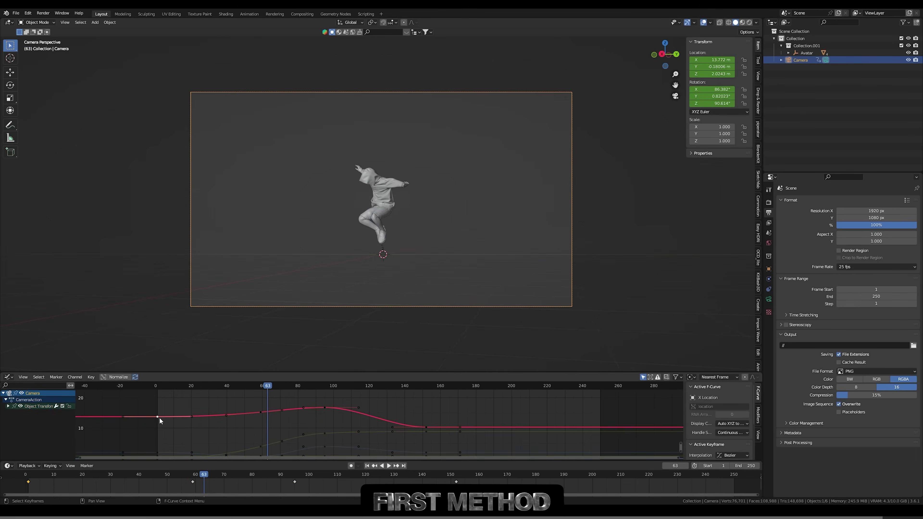
key(r)
click(197, 416)
middle_drag(196, 417, 224, 401)
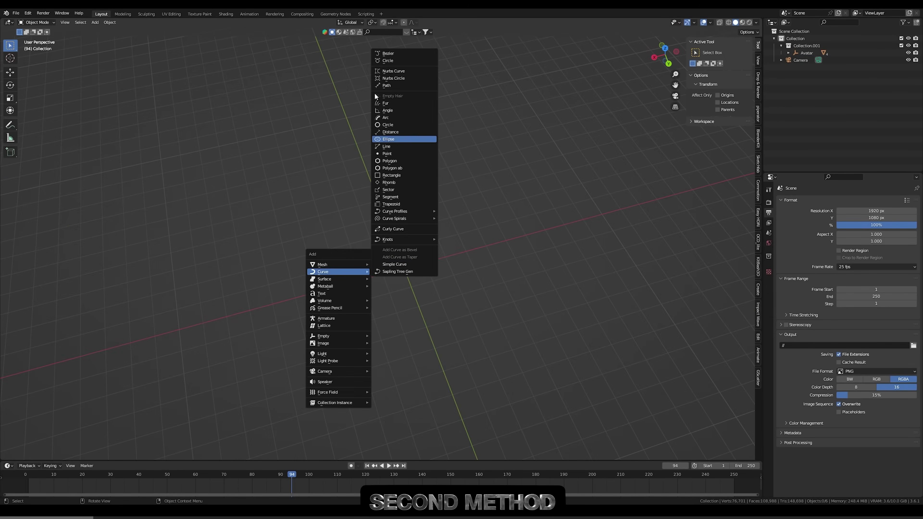
Step: Add a Bezier circle around the avatar and stretch its points into a wide oval in top view
click(402, 140)
key(s)
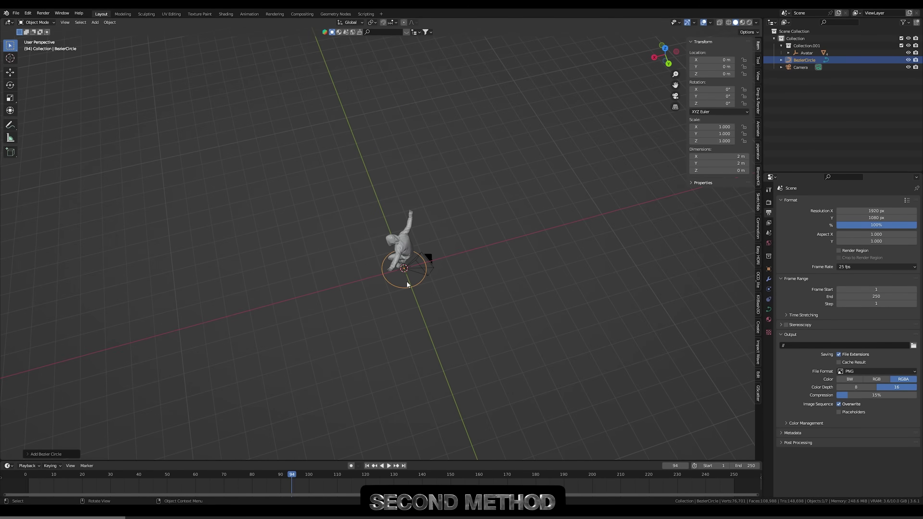
click(427, 255)
key(Tab)
key(KP_7)
drag(385, 233, 280, 240)
drag(368, 251, 360, 333)
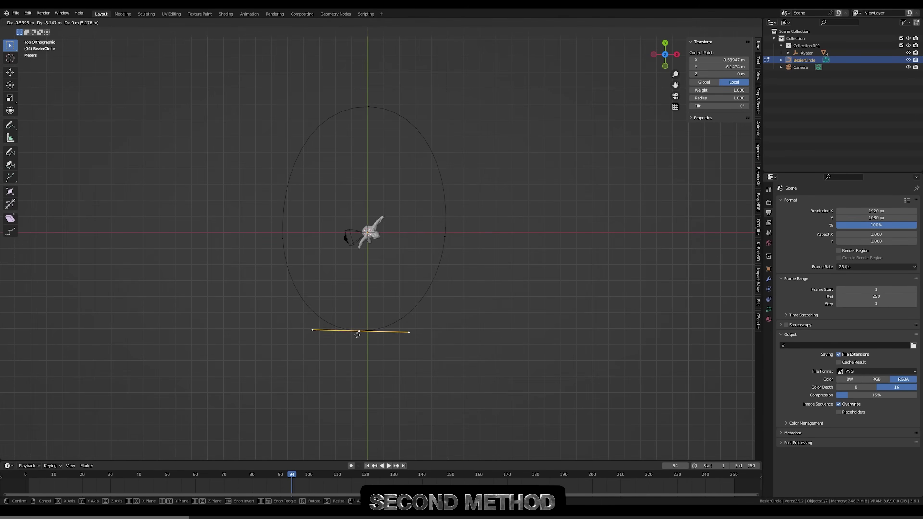
drag(421, 232, 480, 231)
Step: Reshape the Bezier circle by moving several points, then leave curve editing
drag(283, 238, 235, 237)
middle_drag(235, 237, 327, 254)
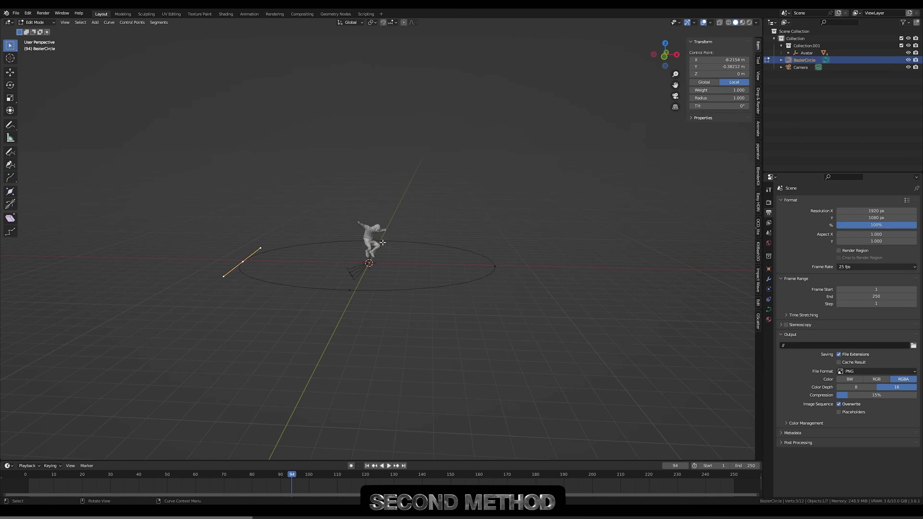
drag(363, 271, 347, 259)
click(244, 262)
key(Tab)
middle_drag(244, 263, 364, 255)
Step: Give the camera a Follow Path constraint targeting BezierCircle
click(302, 312)
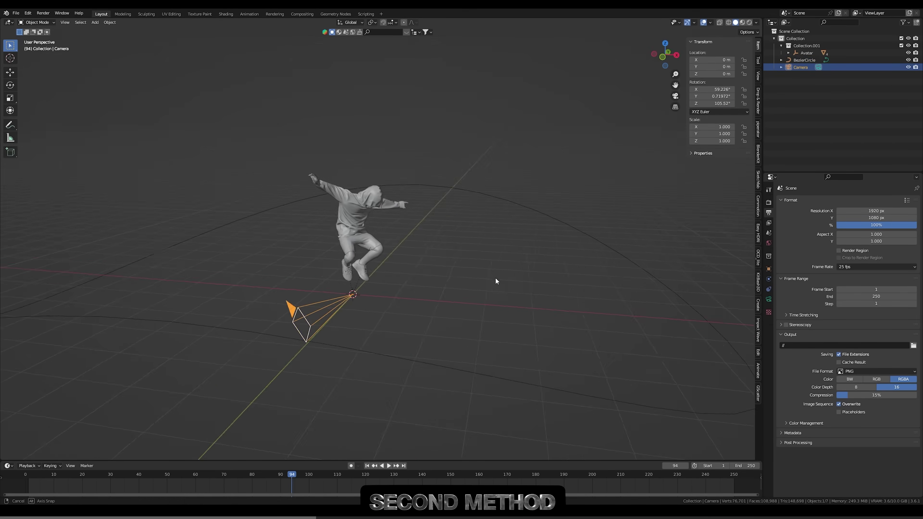
middle_drag(494, 278, 357, 296)
click(770, 288)
click(822, 201)
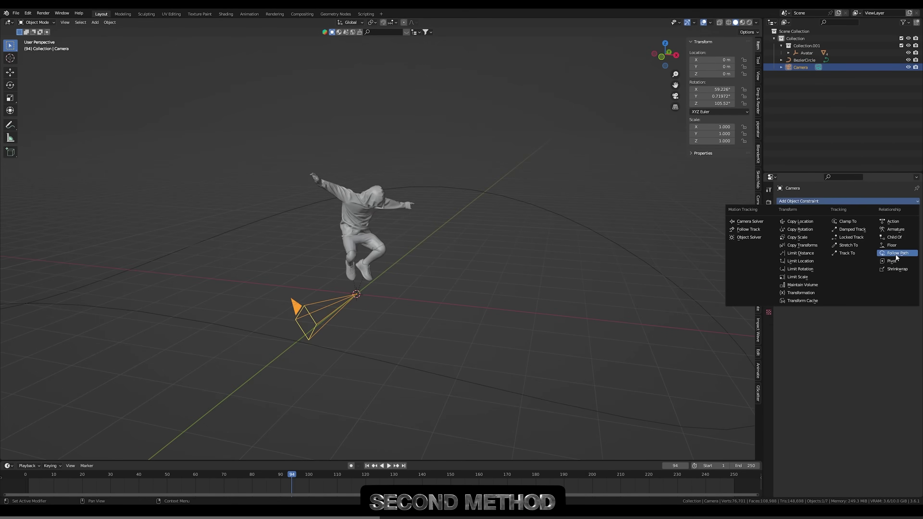
click(895, 252)
click(869, 223)
click(847, 234)
Step: Keyframe the path offset and play back the camera circling the figure
scroll(221, 339, down, 4)
middle_drag(220, 338, 362, 310)
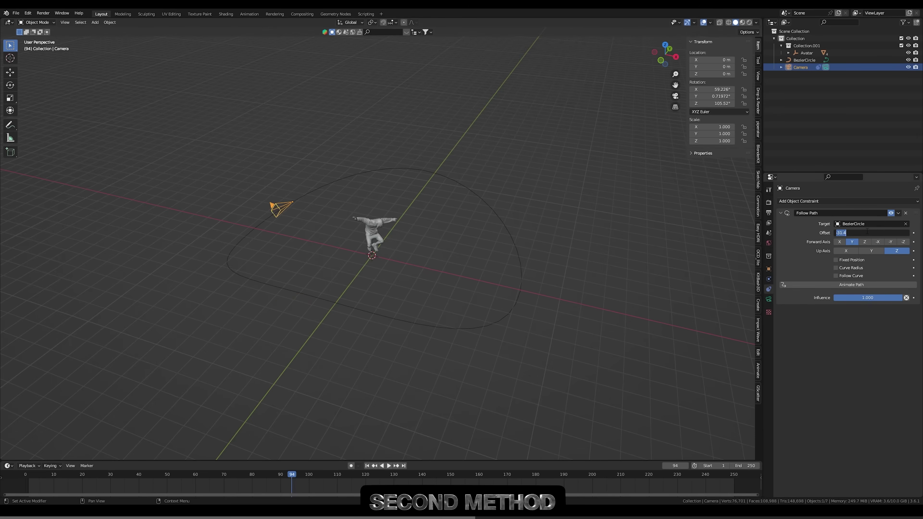
key(i)
key(space)
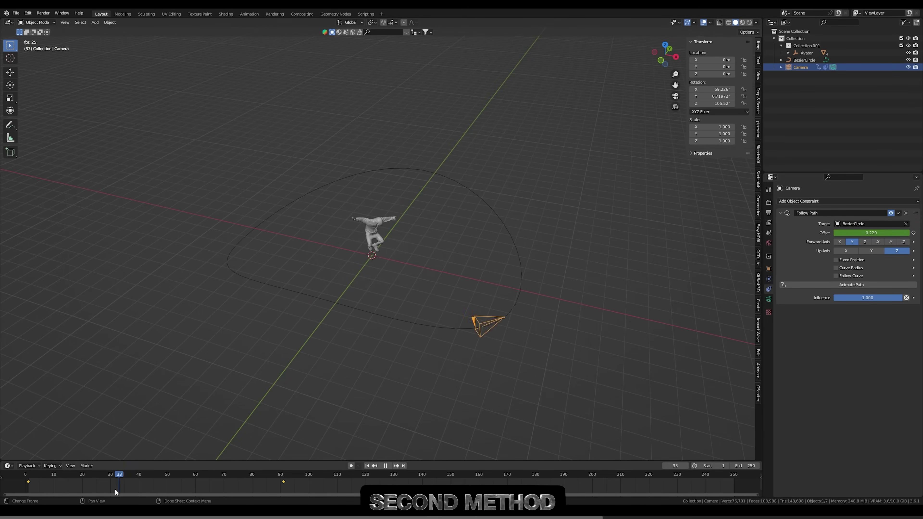
Step: Add a Track To constraint aiming the camera at the figure
click(810, 200)
click(842, 262)
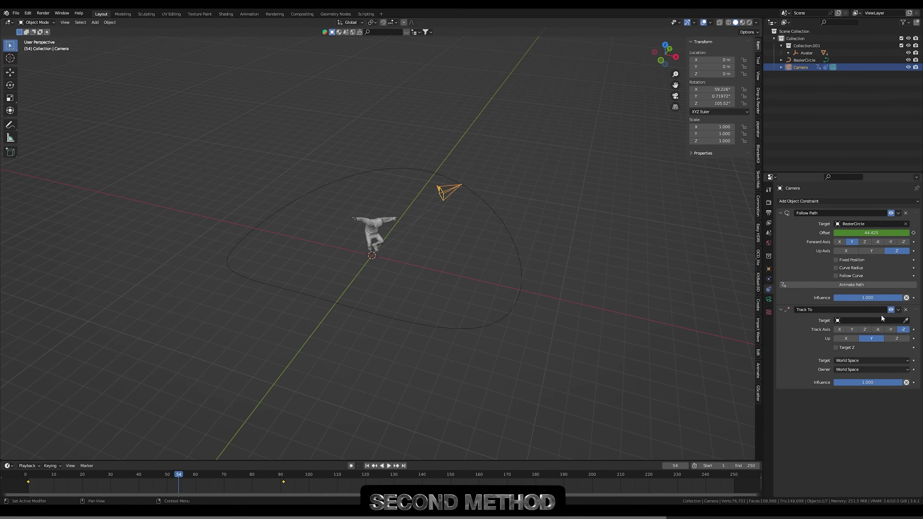
click(390, 218)
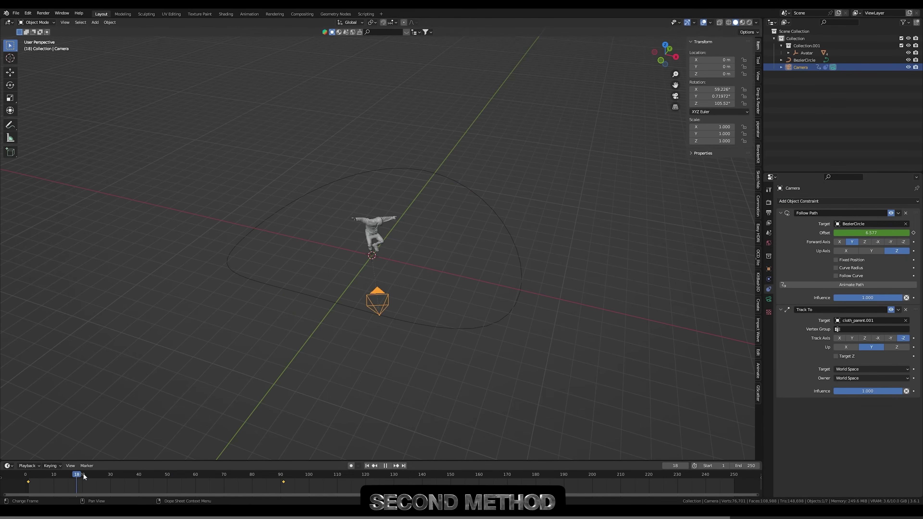
Step: Preview the animation through the camera, then rotate the camera on the Y axis
click(675, 96)
click(125, 476)
key(space)
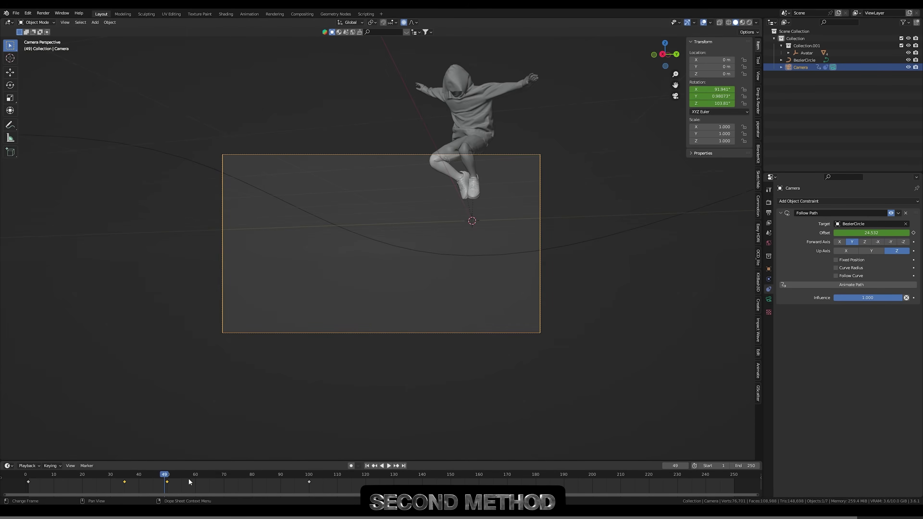
key(space)
key(r)
key(y)
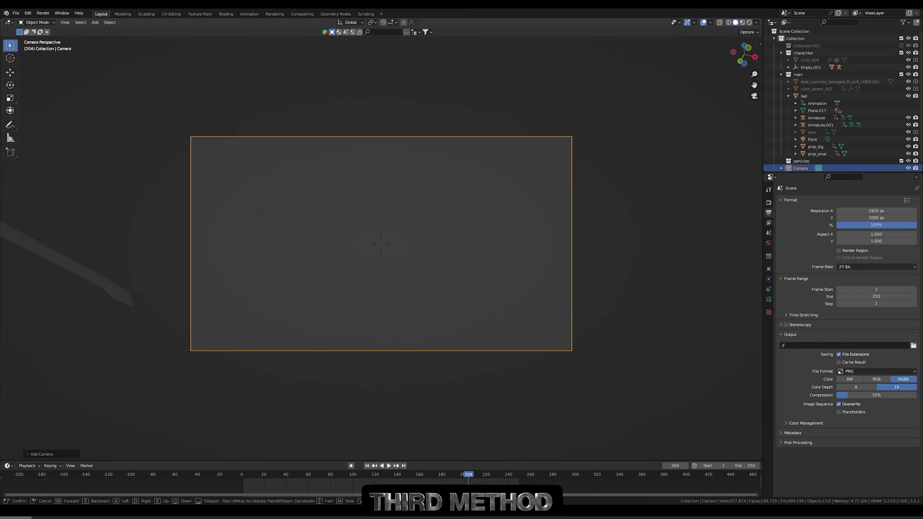
Step: Fly the camera beside the helicopter and set its focal length to 24 mm
key(shift+grave)
key(s)
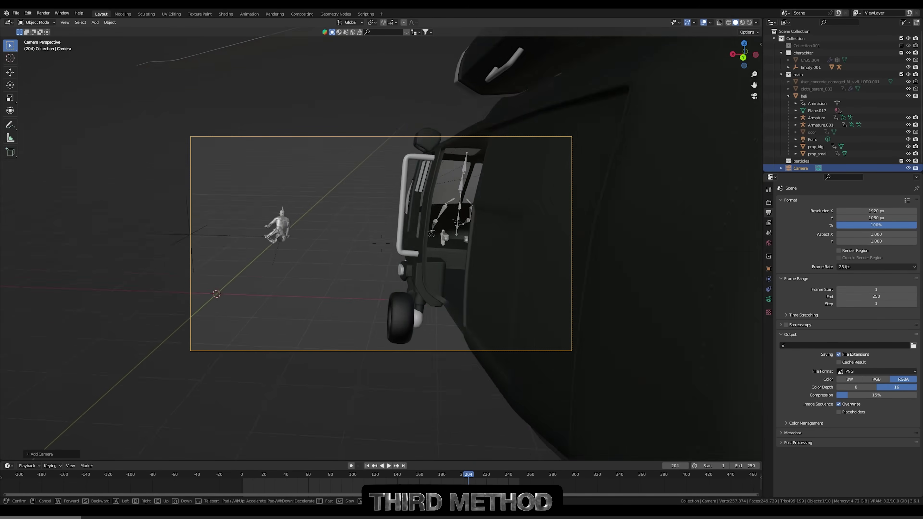
key(s)
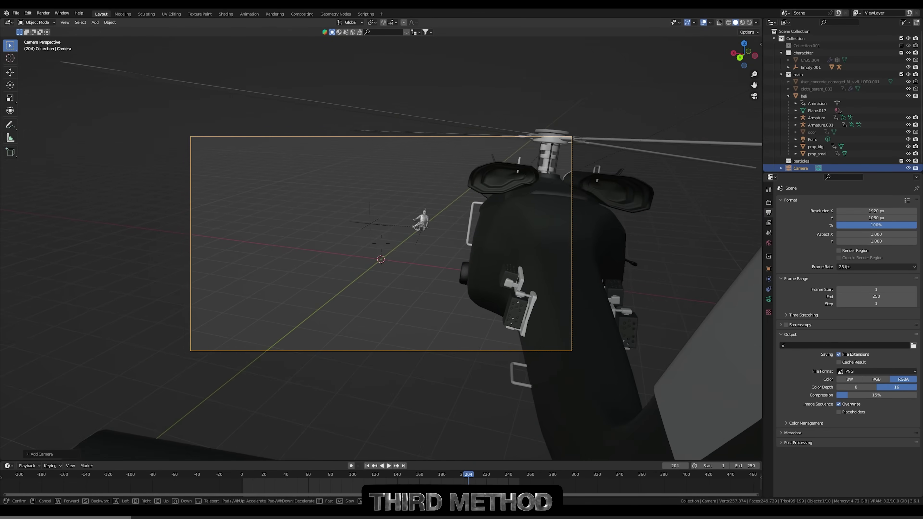
click(769, 300)
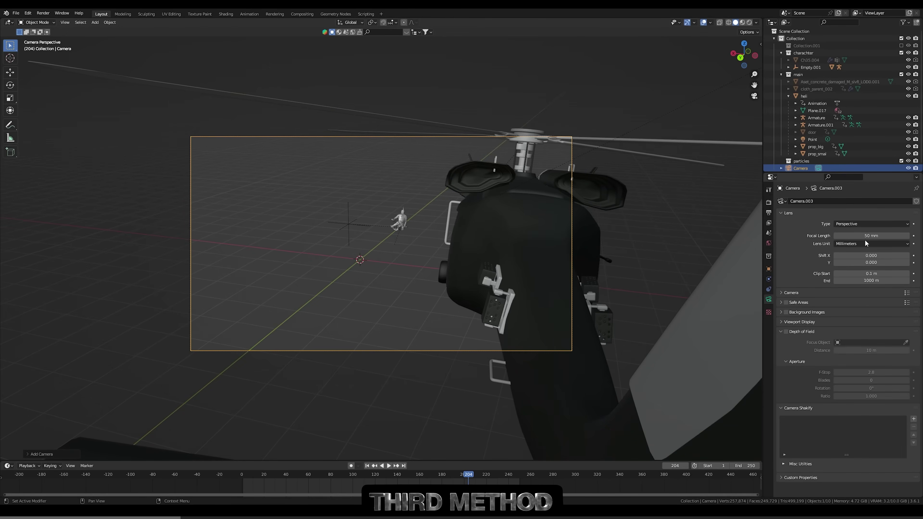
text(24)
key(Return)
Step: Parent the camera to the helicopter with Object (Keep Transform)
scroll(513, 253, up, 2)
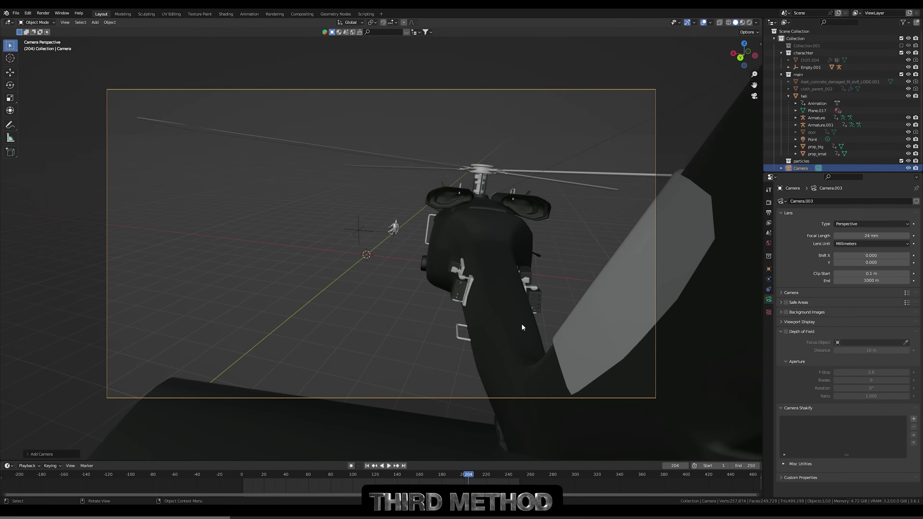
shift+click(500, 298)
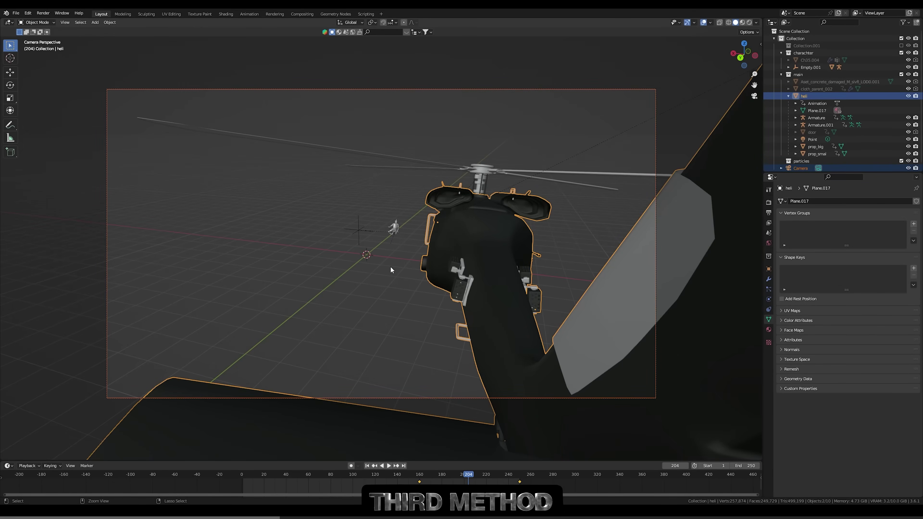
key(ctrl+p)
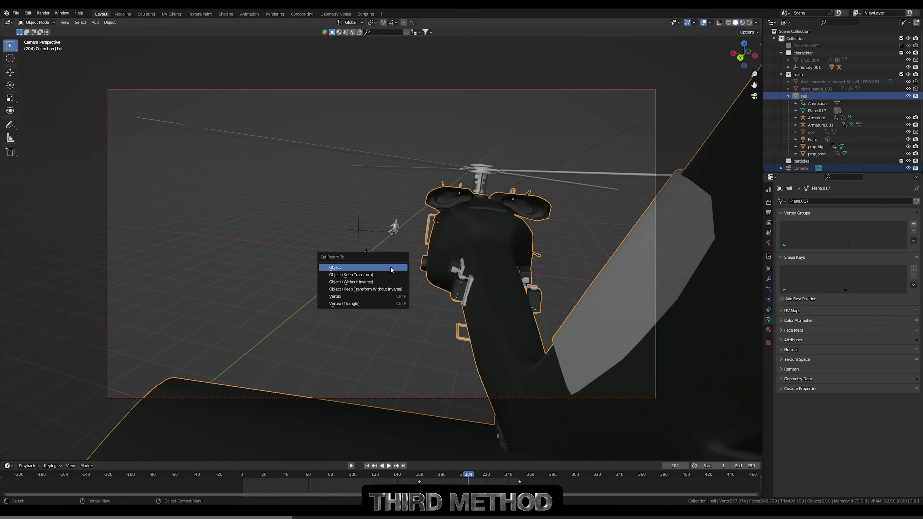
click(361, 275)
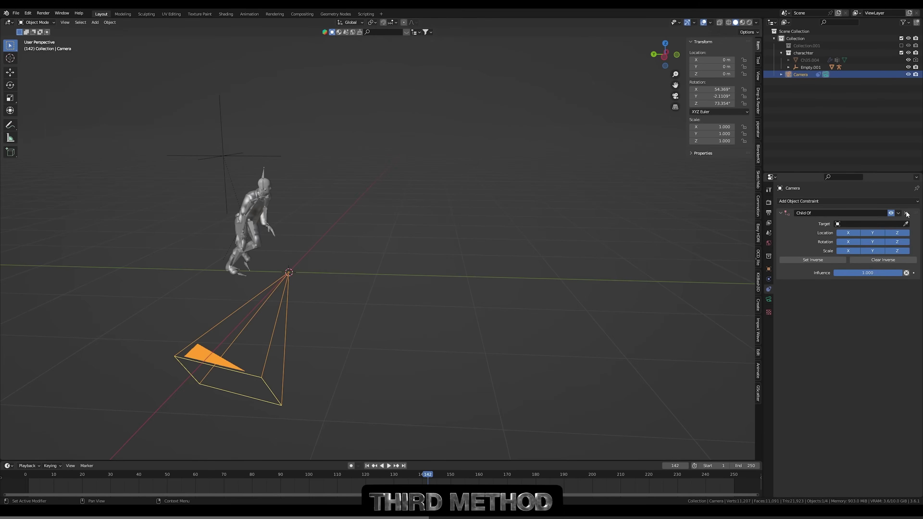
Step: Replace the old Child Of constraint with a new one targeting the character rig
click(906, 213)
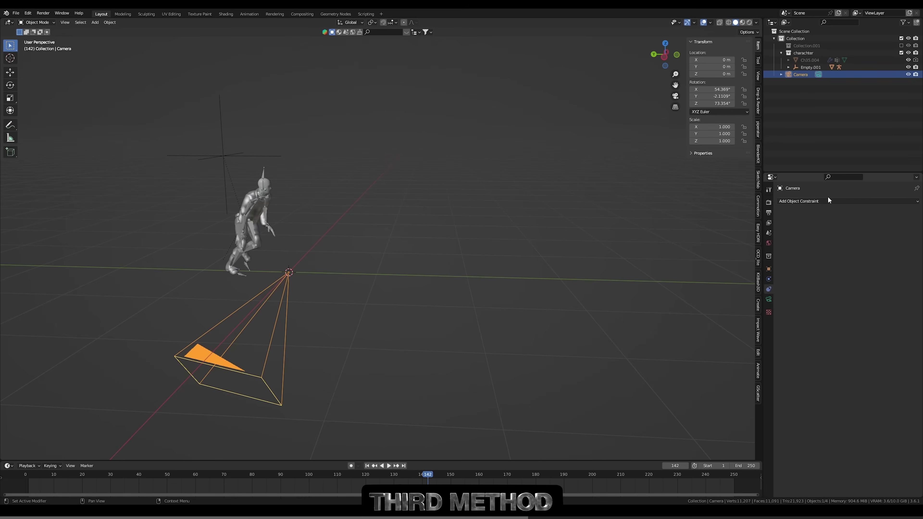
click(828, 200)
click(891, 239)
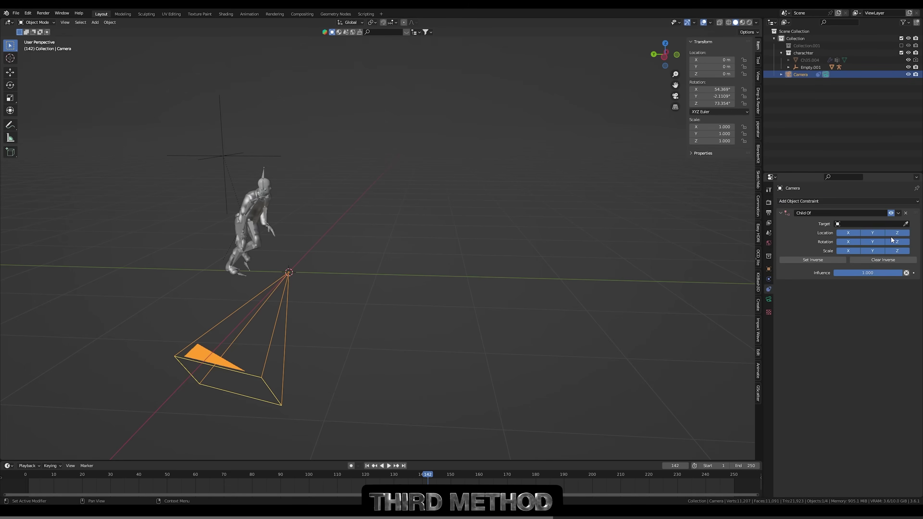
click(906, 224)
click(267, 166)
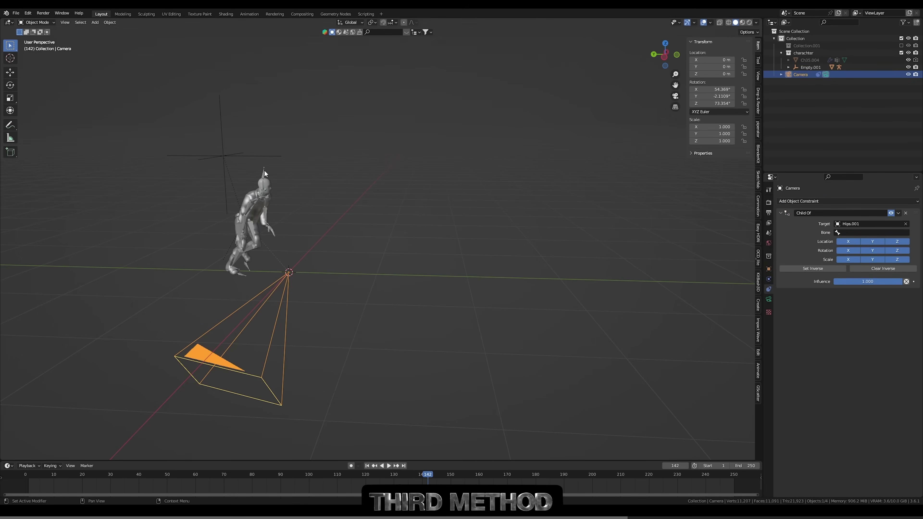
middle_drag(265, 175, 439, 353)
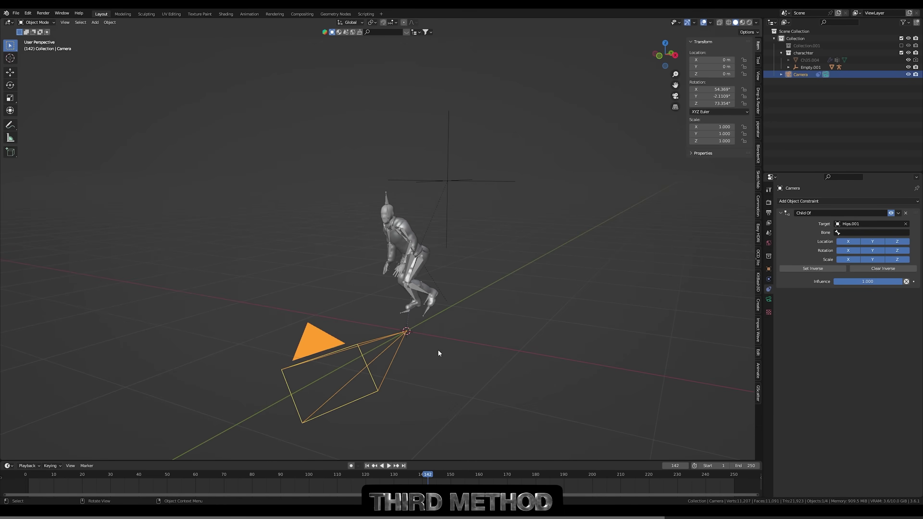
Step: Choose the Head bone as parent and play the animation from the head camera
click(858, 233)
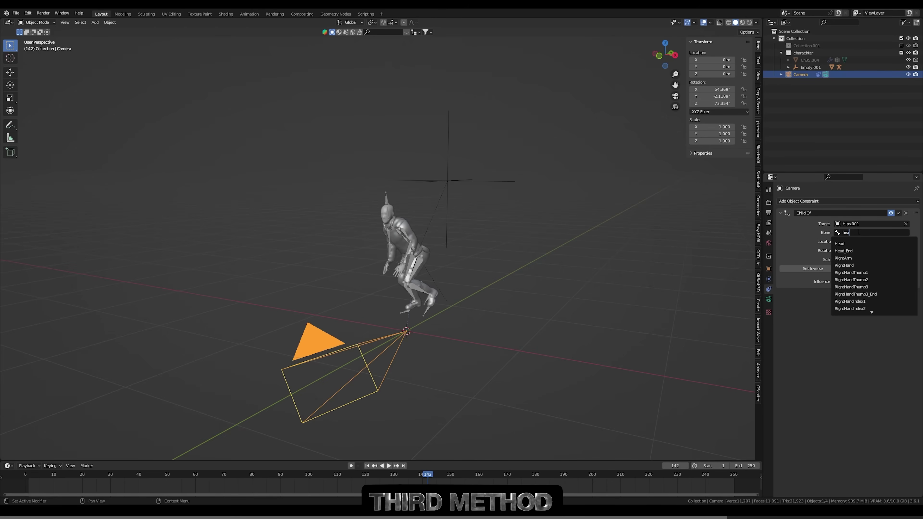
key(Return)
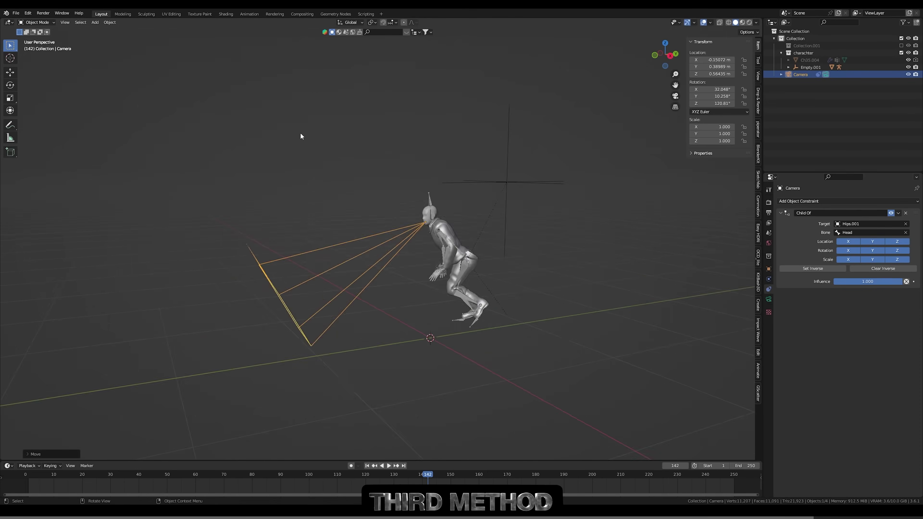
key(space)
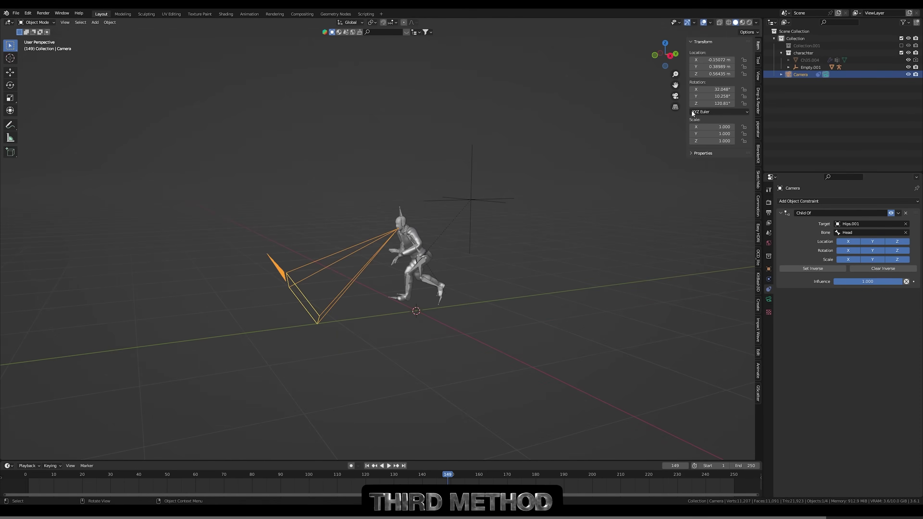
click(768, 299)
key(KP_0)
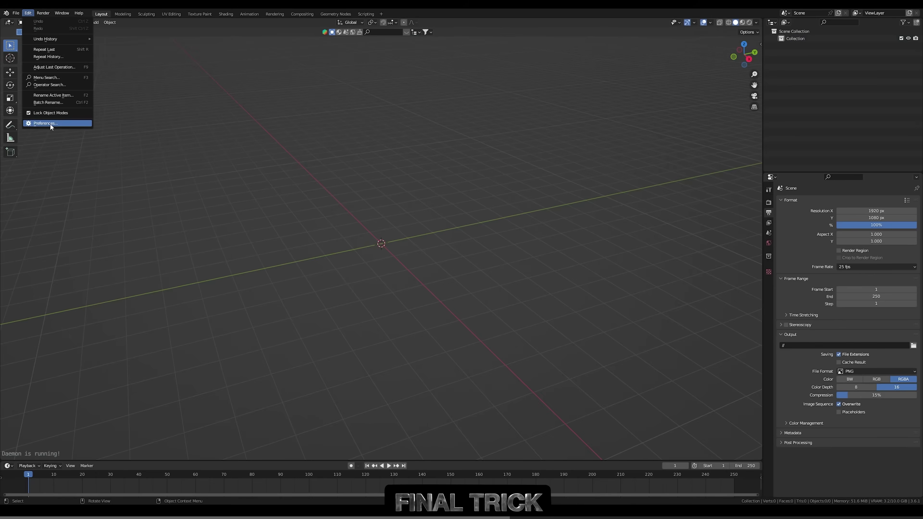
Step: Find the Camera Shakify add-on in the Add-ons preferences by searching 'shaki'
click(40, 125)
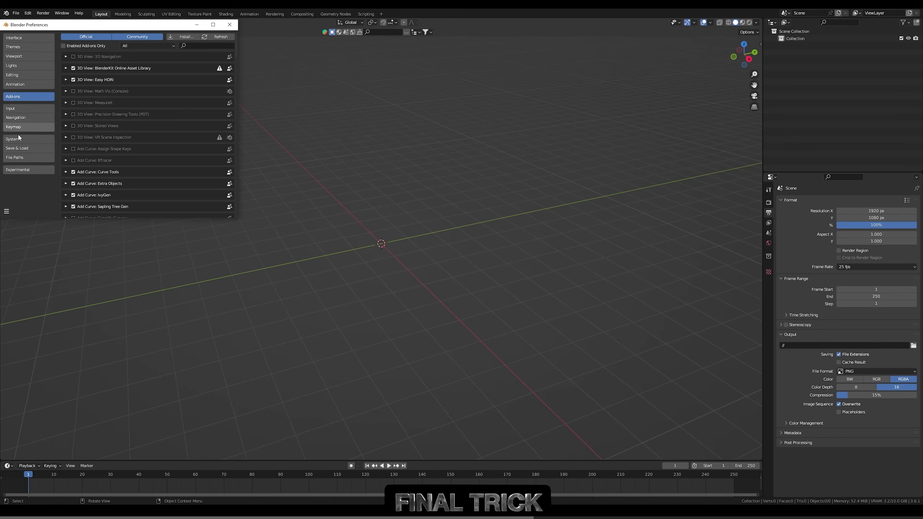
click(184, 46)
text(shaki)
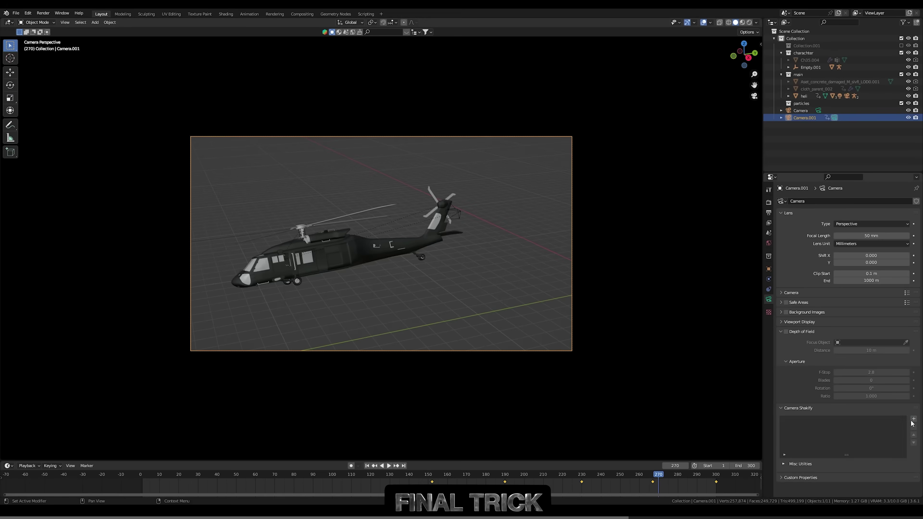
Step: Give Camera.001 a Spaceship Shake (2D) and edit its scale to 0.26
key(space)
click(871, 422)
click(846, 407)
double_click(871, 442)
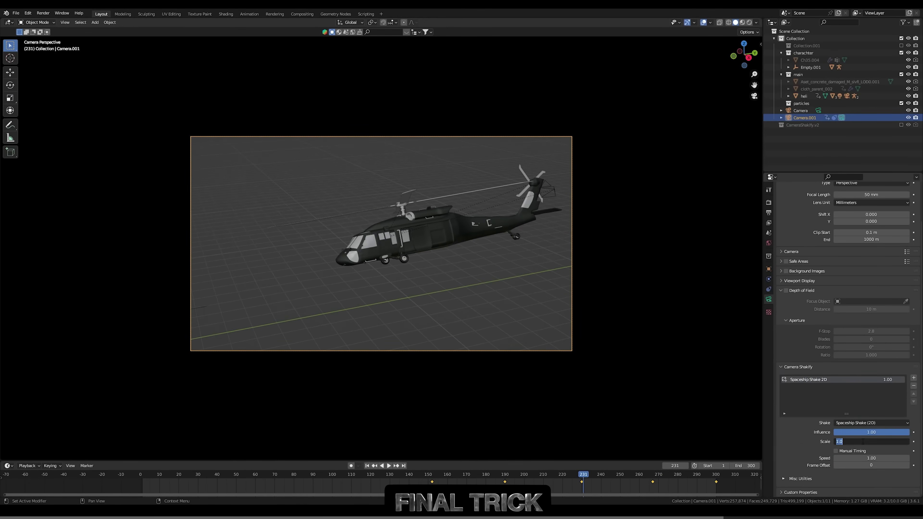